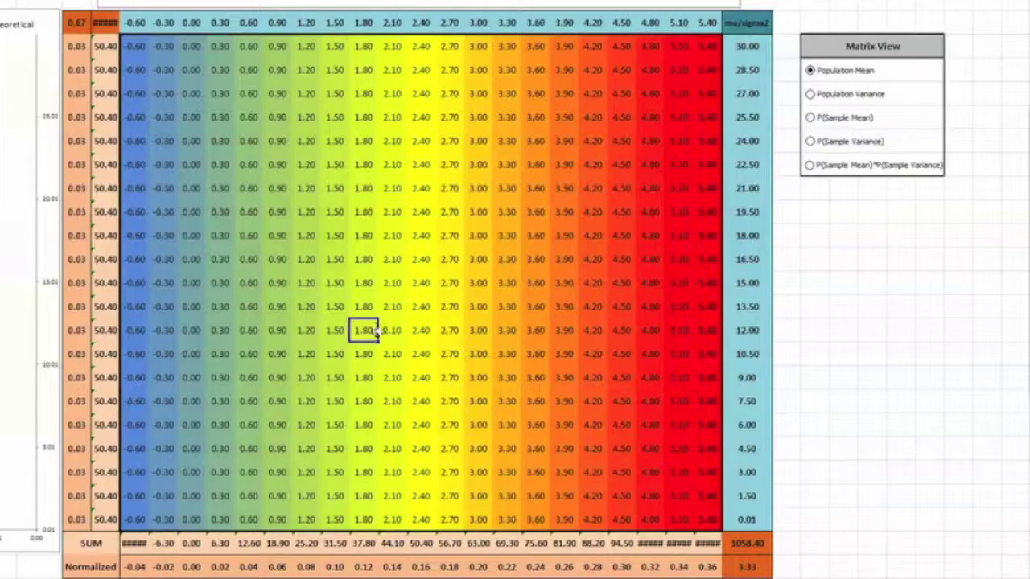
- Examine the Population Mean matrix by selecting its value grid, then the whole block including the mean and variance headers
left_click_drag(128, 47, 701, 522)
left_click(362, 188)
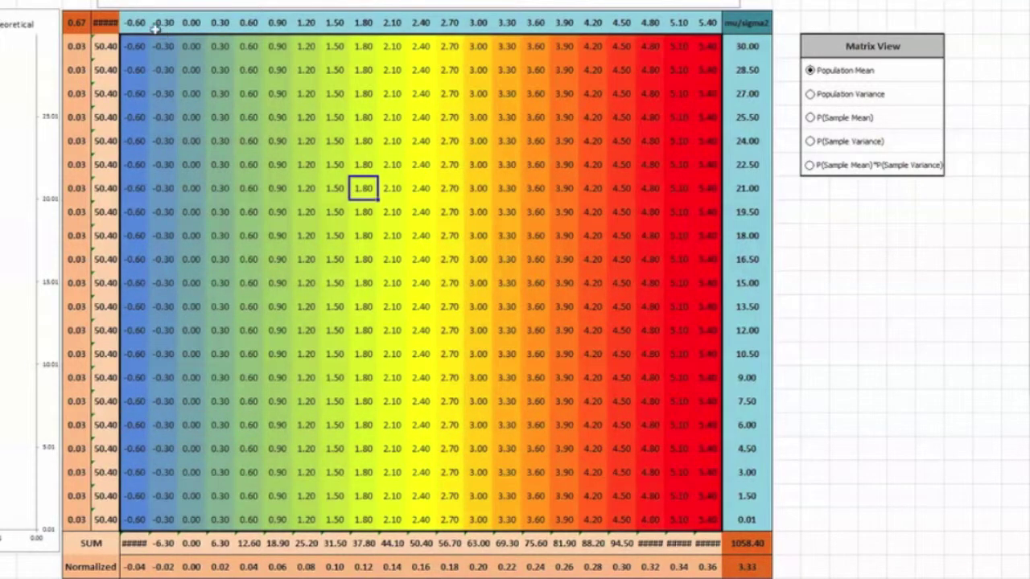
left_click_drag(133, 22, 756, 516)
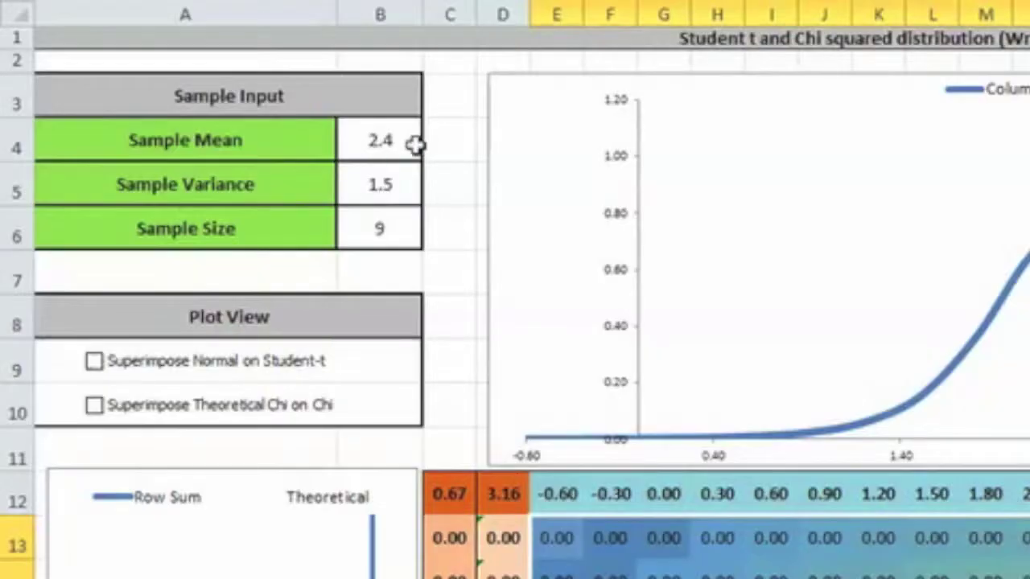
- Review the Sample Mean and Sample Variance inputs, then inspect cells around the perimeter of the P(Sample Mean)*P(Sample Variance) matrix
left_click(402, 143)
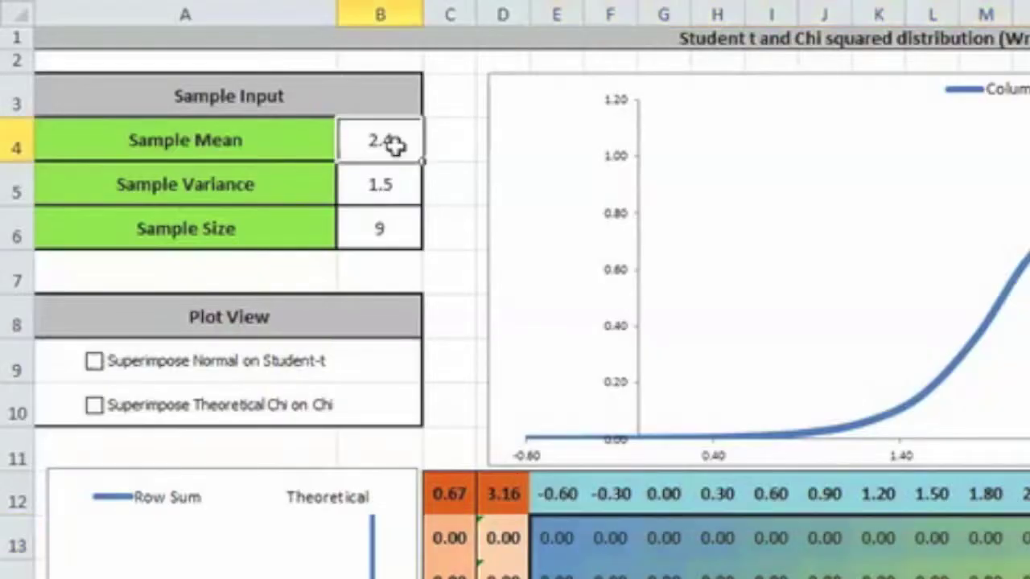
left_click(410, 193)
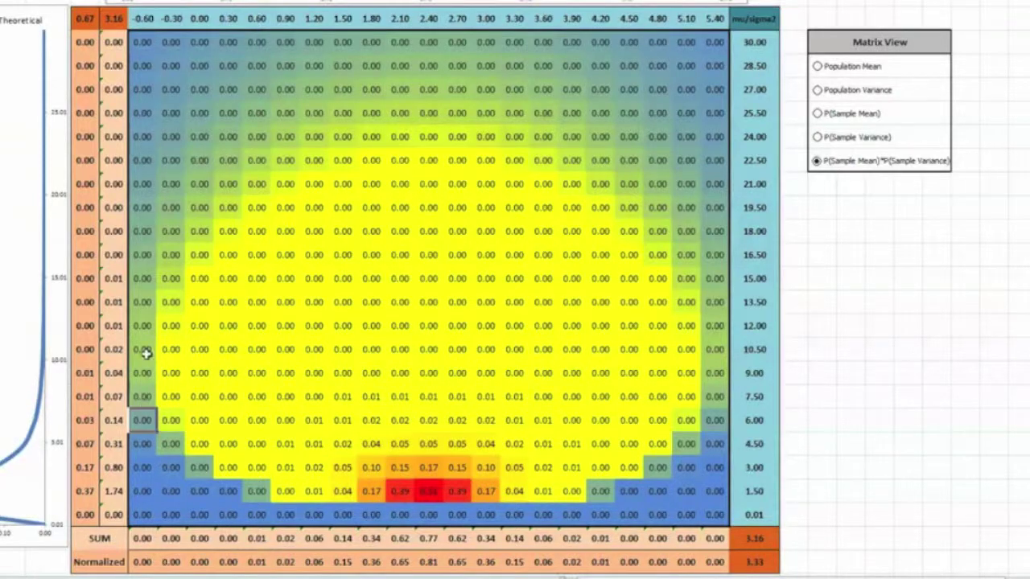
left_click(142, 208)
left_click(170, 133)
left_click(201, 71)
left_click(259, 45)
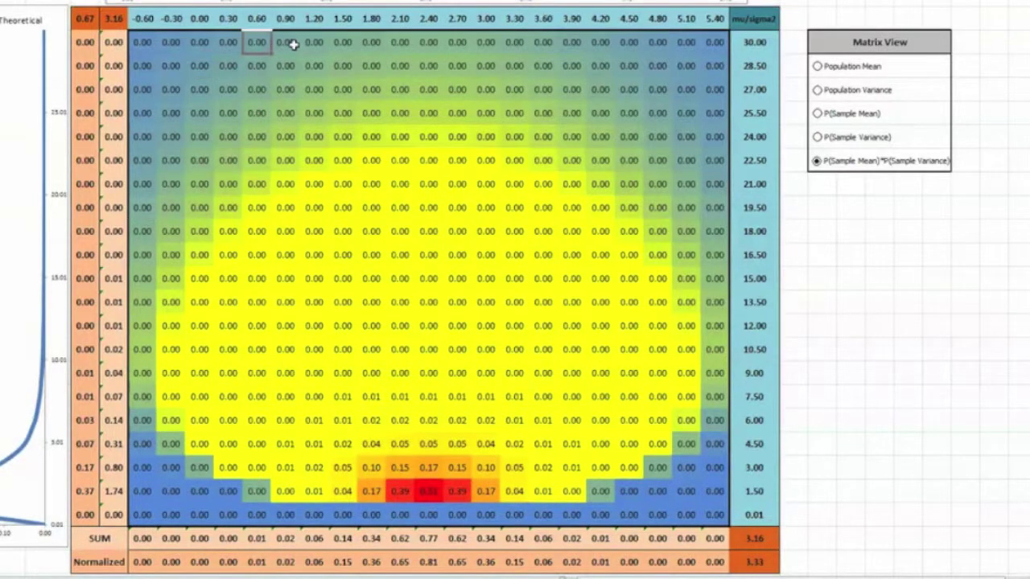
left_click(343, 43)
left_click(420, 44)
left_click(535, 42)
left_click(624, 43)
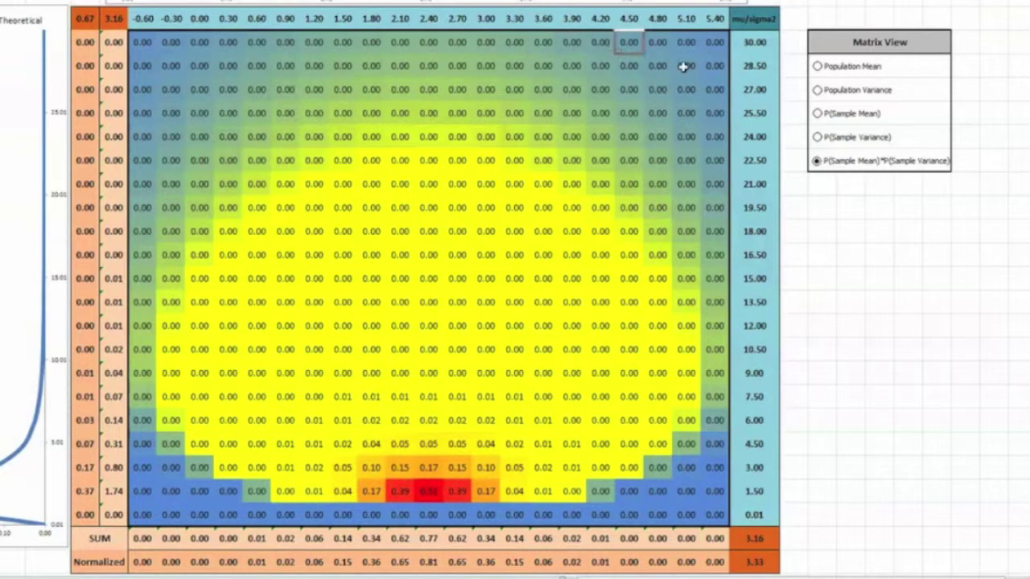
left_click(684, 66)
left_click(708, 113)
left_click(715, 160)
left_click(716, 207)
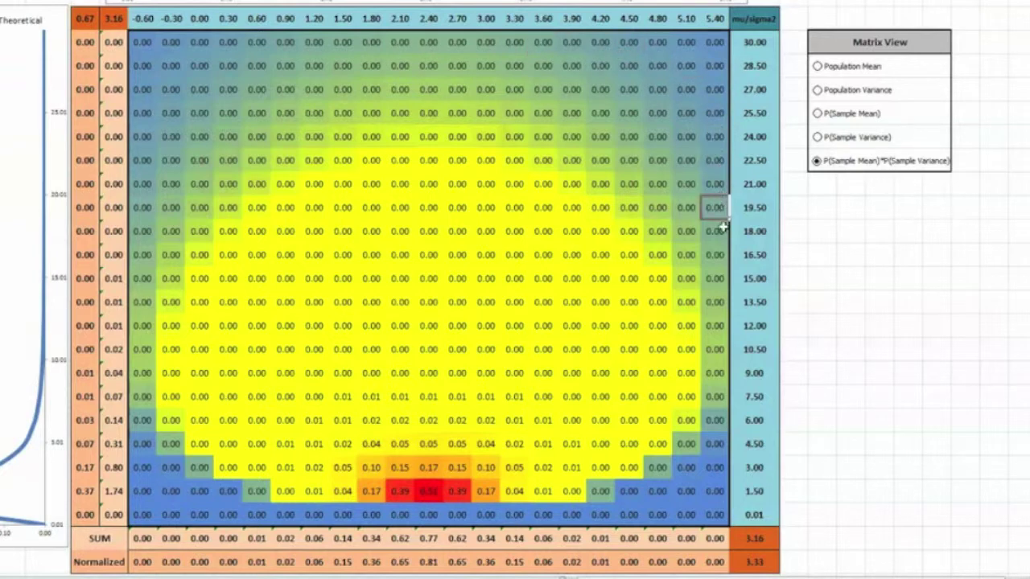
left_click(716, 254)
left_click(715, 301)
left_click(715, 349)
left_click(715, 396)
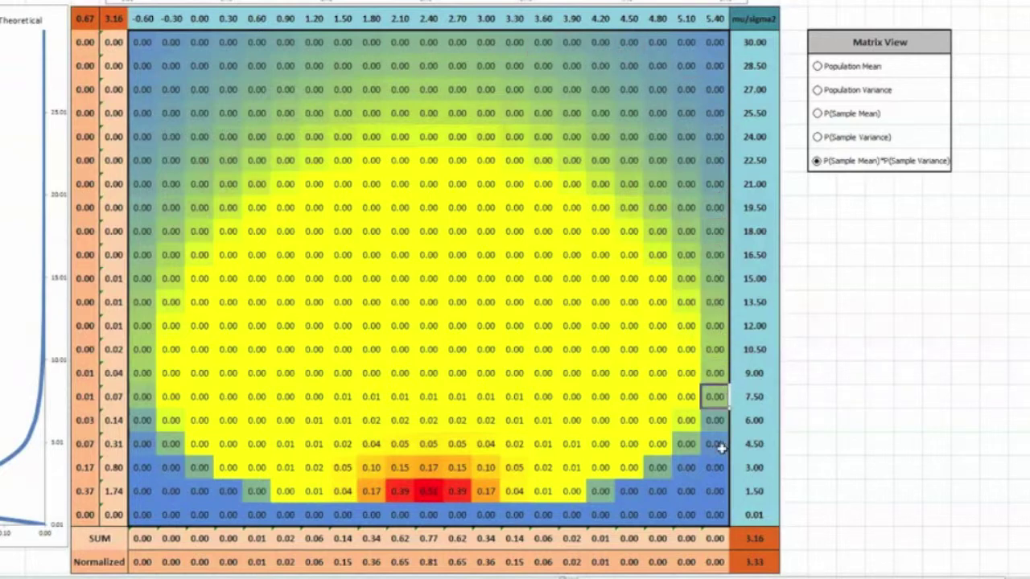
left_click(715, 444)
left_click(715, 491)
left_click(682, 515)
left_click(567, 516)
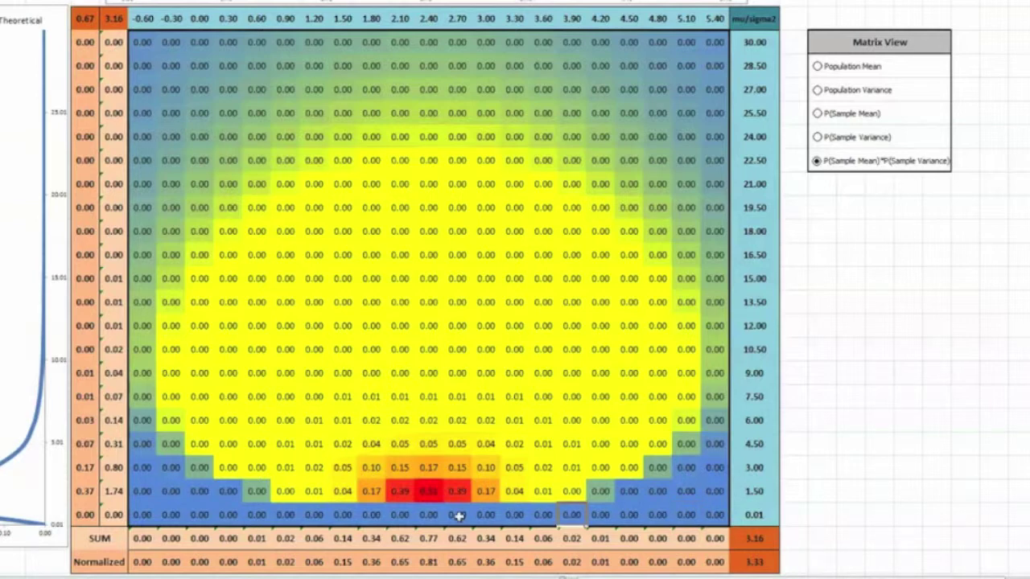
left_click(459, 515)
left_click(366, 515)
left_click(252, 516)
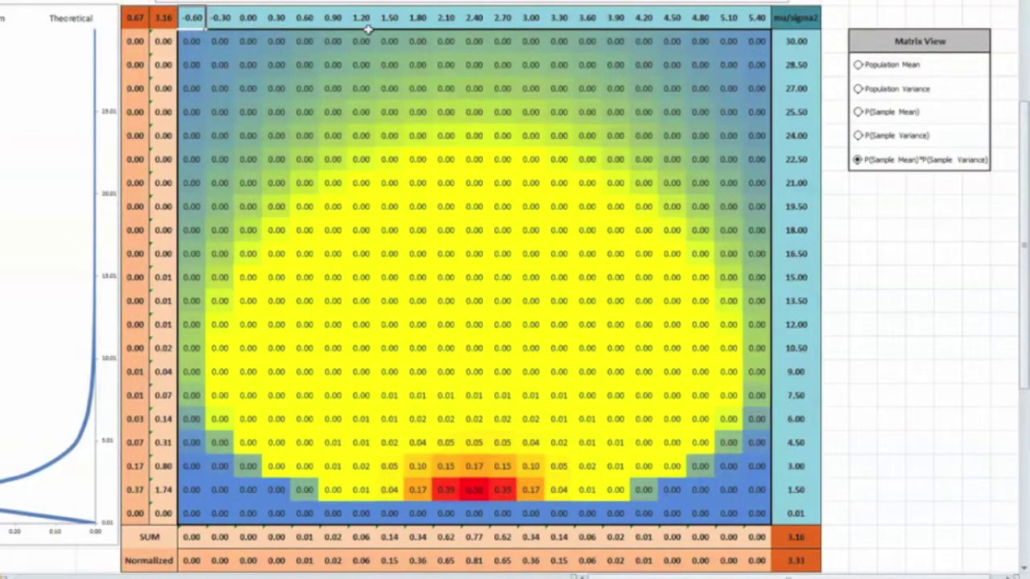
- Examine the matrix column for population mean 2.70 and its column sum, then the entire SUM row and its grand total
left_click(504, 24)
left_click_drag(507, 24, 500, 514)
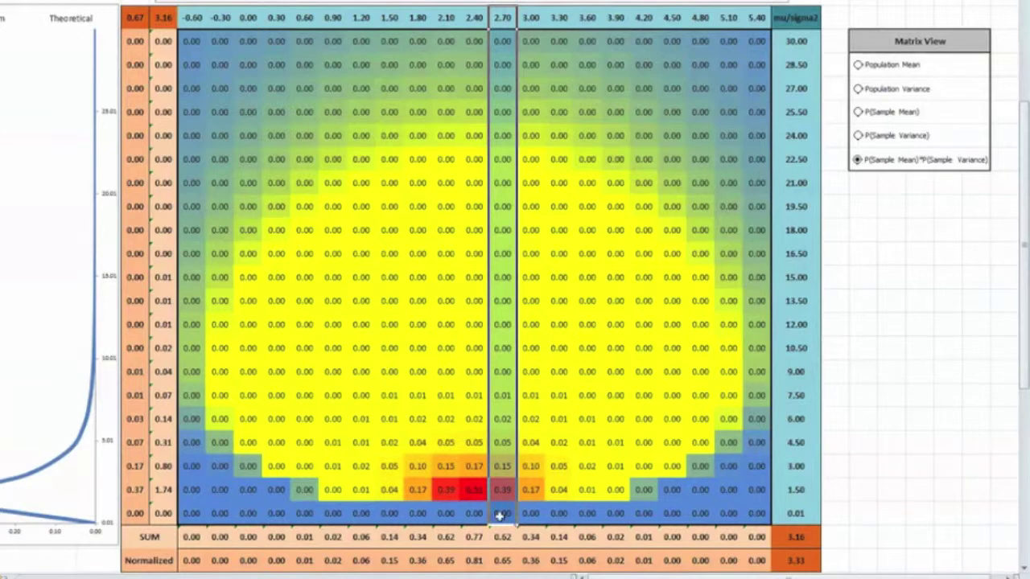
left_click(502, 537)
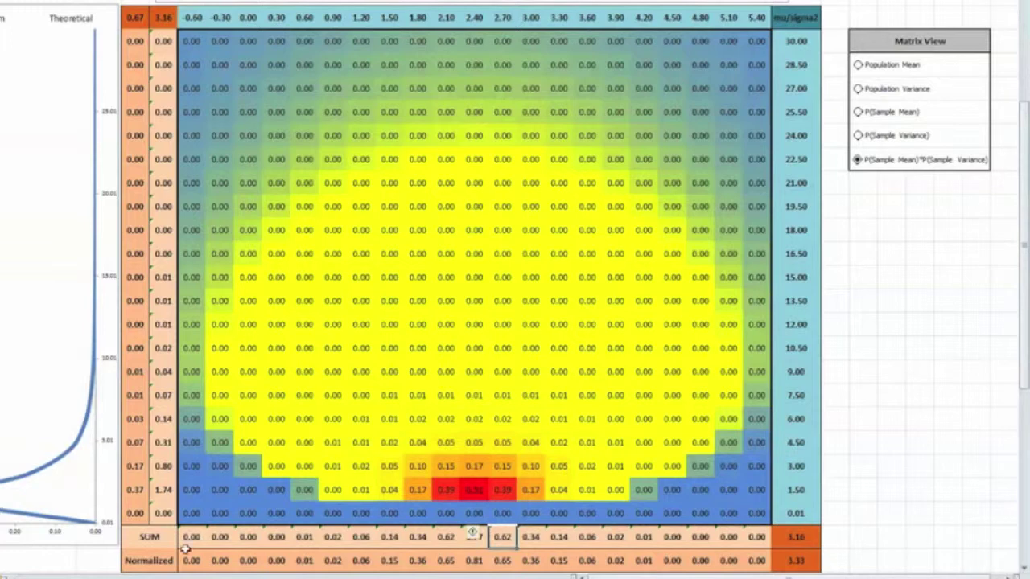
left_click_drag(190, 541, 752, 543)
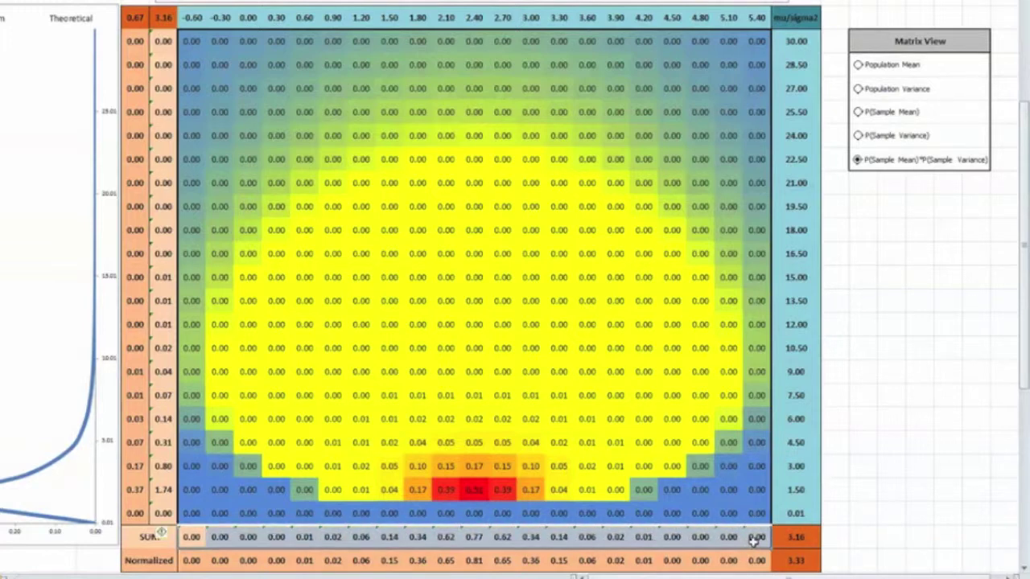
left_click(805, 539)
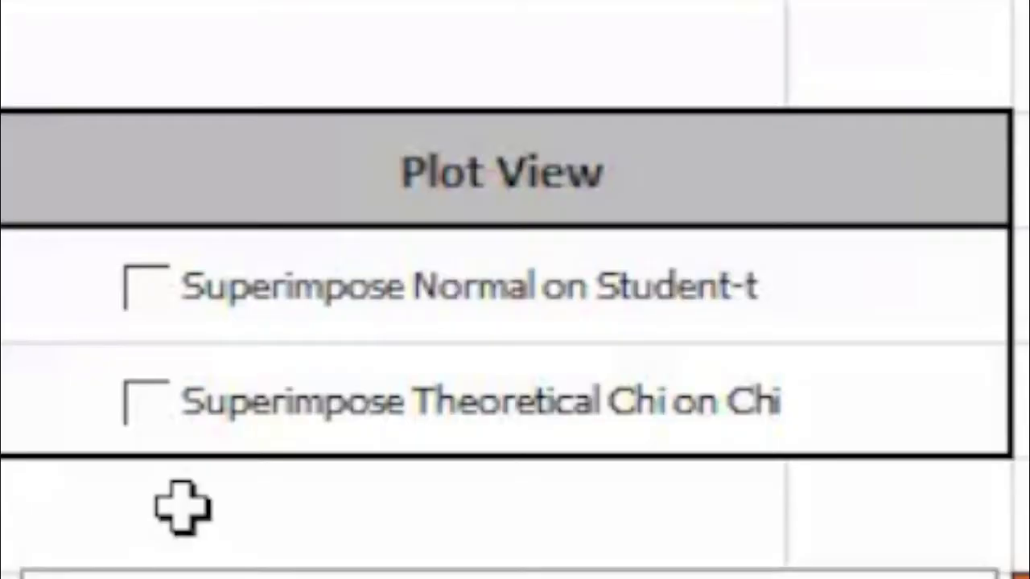
- Superimpose the normal curve on the Student-t plot and the theoretical chi curve on the chi plot
left_click(145, 294)
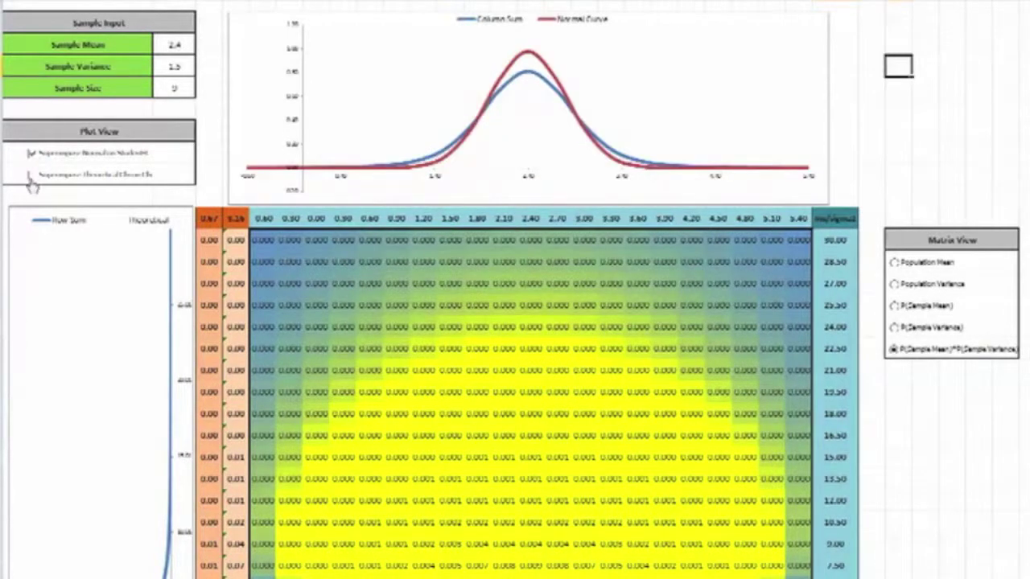
left_click(31, 175)
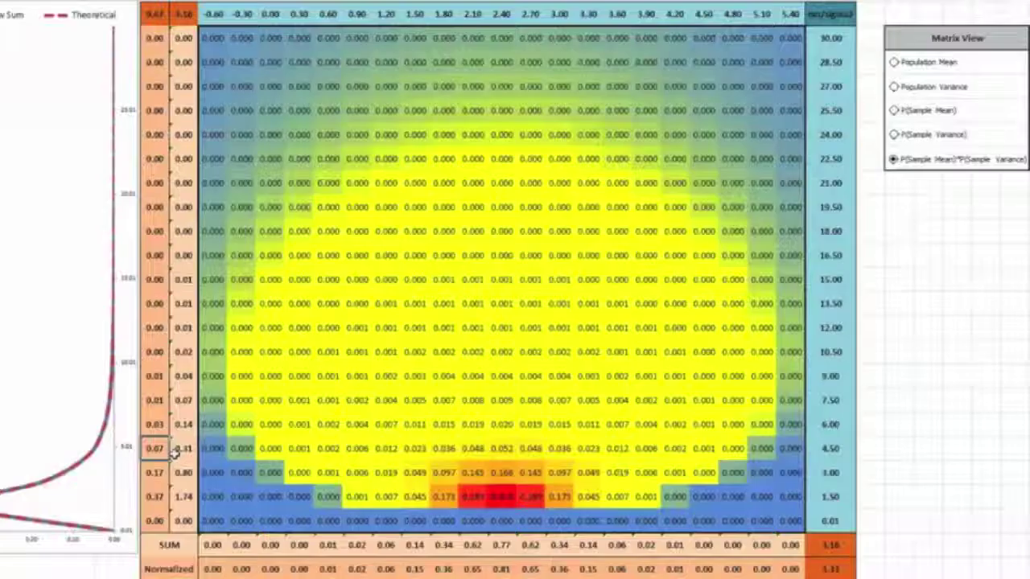
- Examine the normalized row sums from variance 4.50 upward and the chart comparing Row Sum with Theoretical
left_click_drag(153, 449, 153, 57)
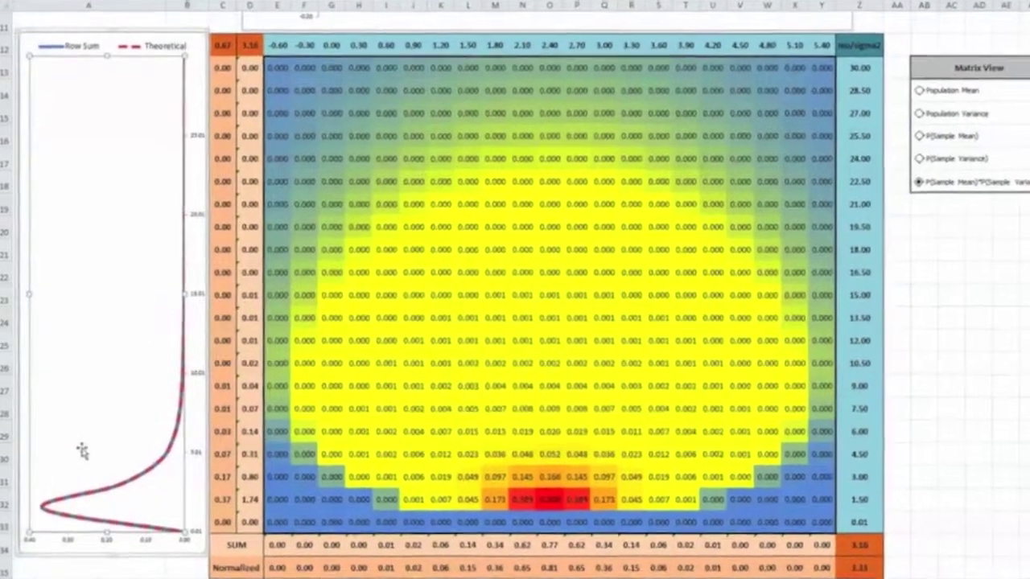
left_click(5, 446)
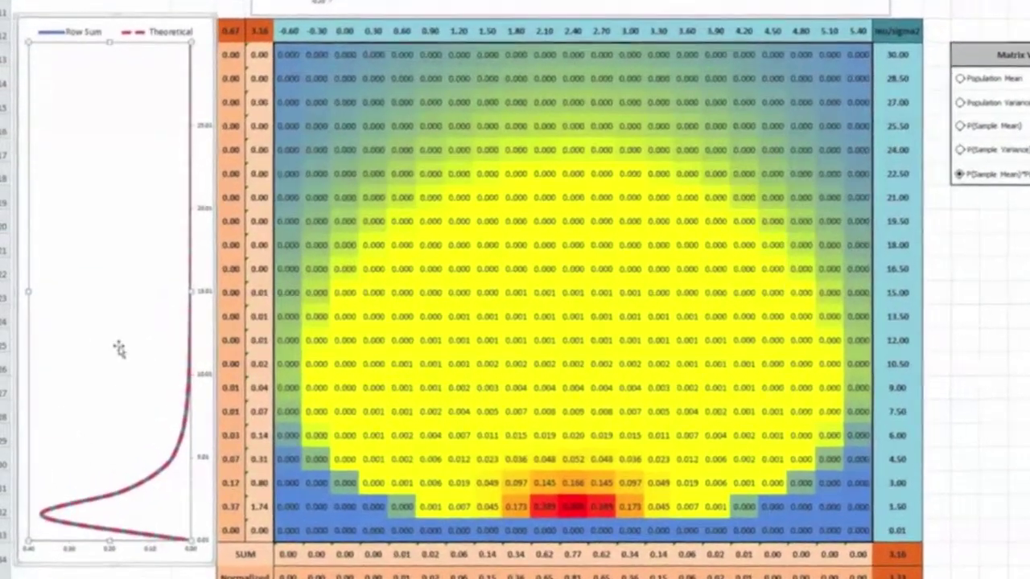